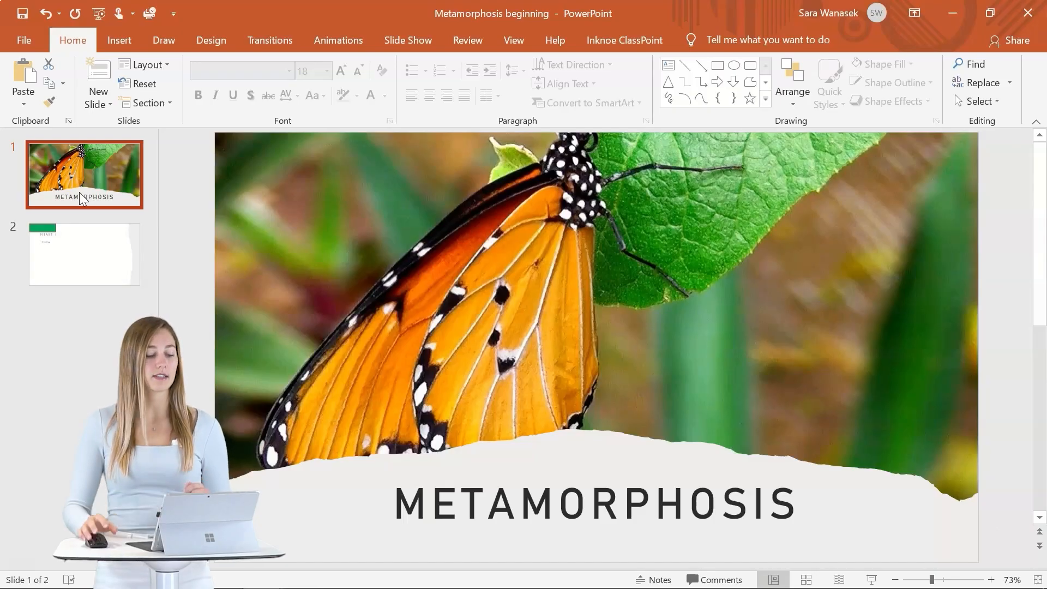
Duplicate the Phase 1 slide and move the green bar toward the middle on the copy
{"action": "left_click", "coordinate": [88, 266]}
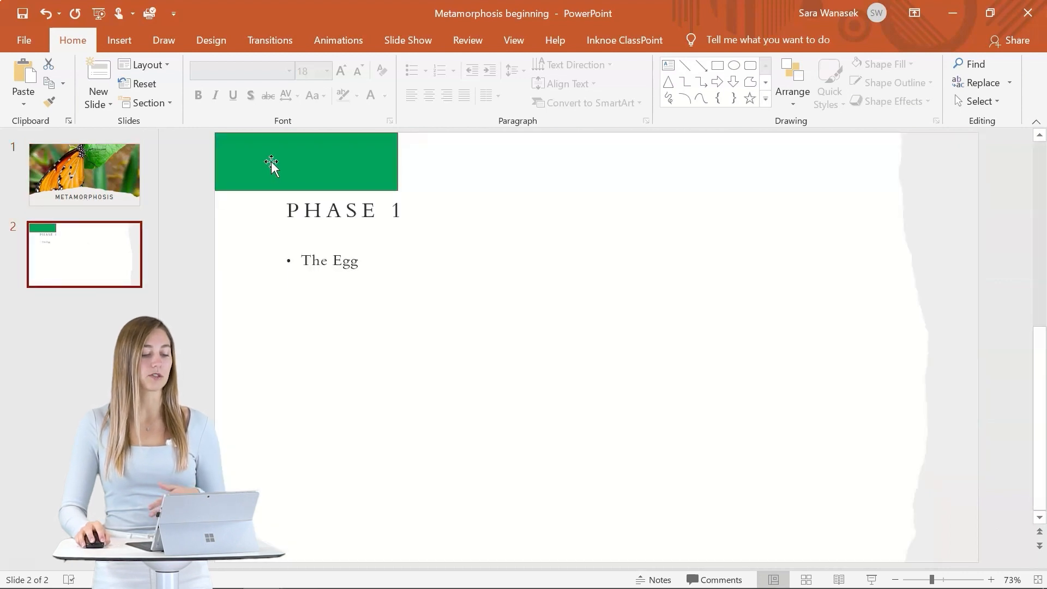
{"action": "left_click", "coordinate": [272, 164]}
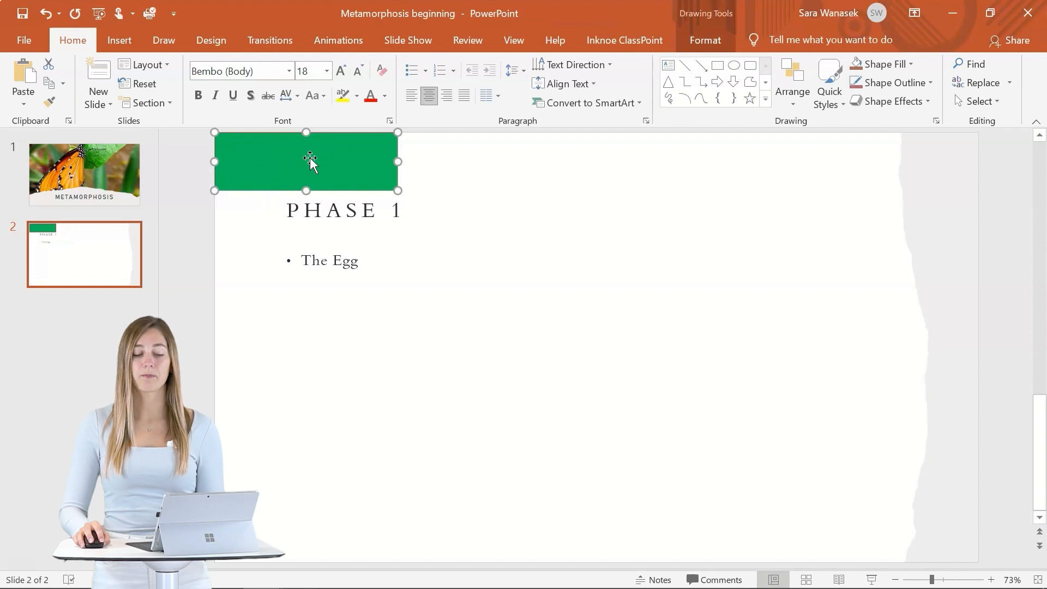
{"action": "right_click", "coordinate": [106, 254]}
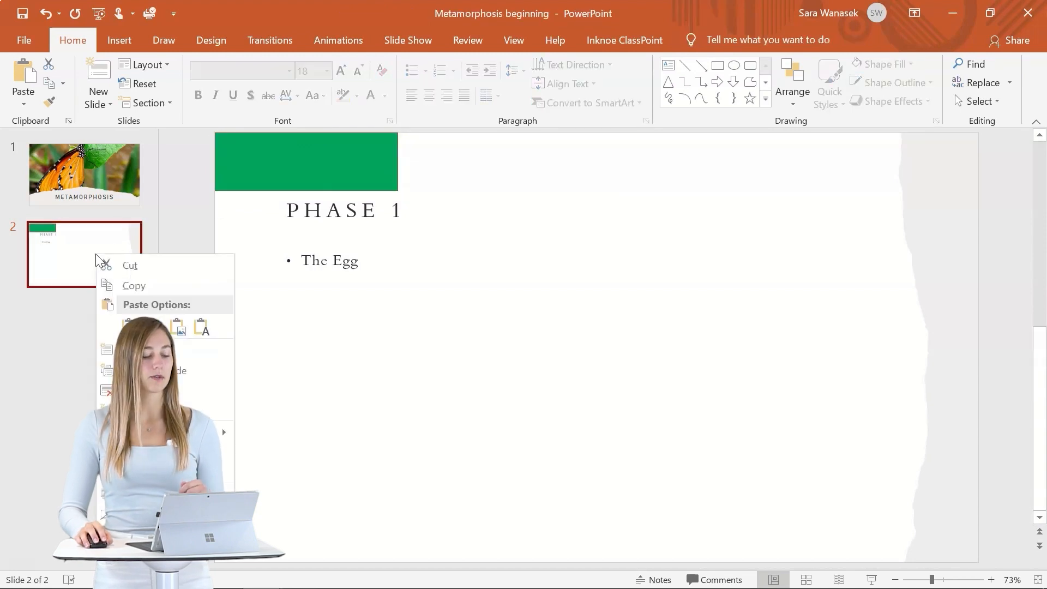
{"action": "left_click", "coordinate": [205, 381]}
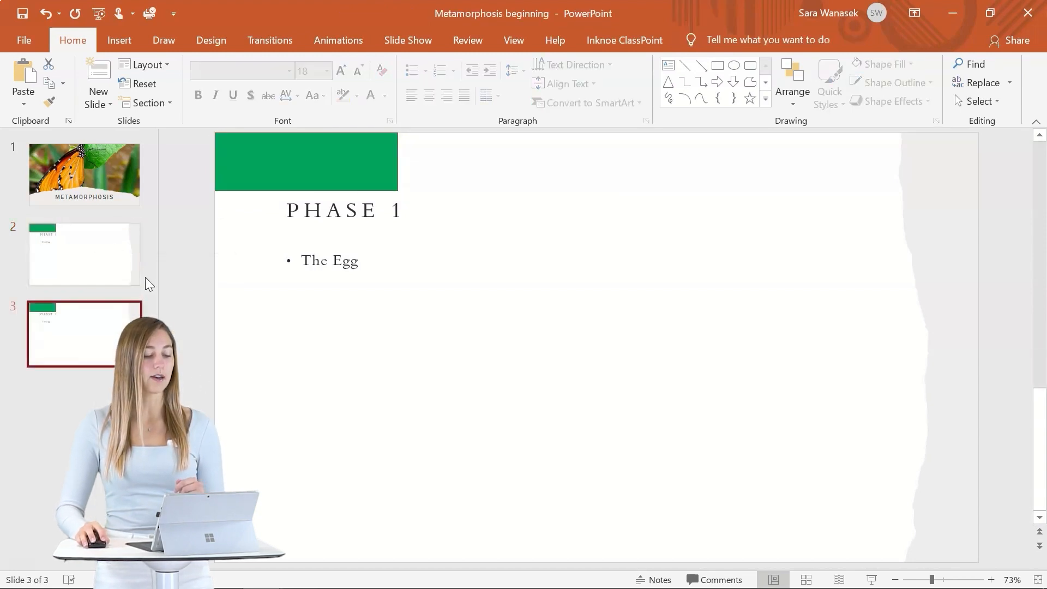
{"action": "left_click_drag", "start_coordinate": [291, 168], "coordinate": [489, 167]}
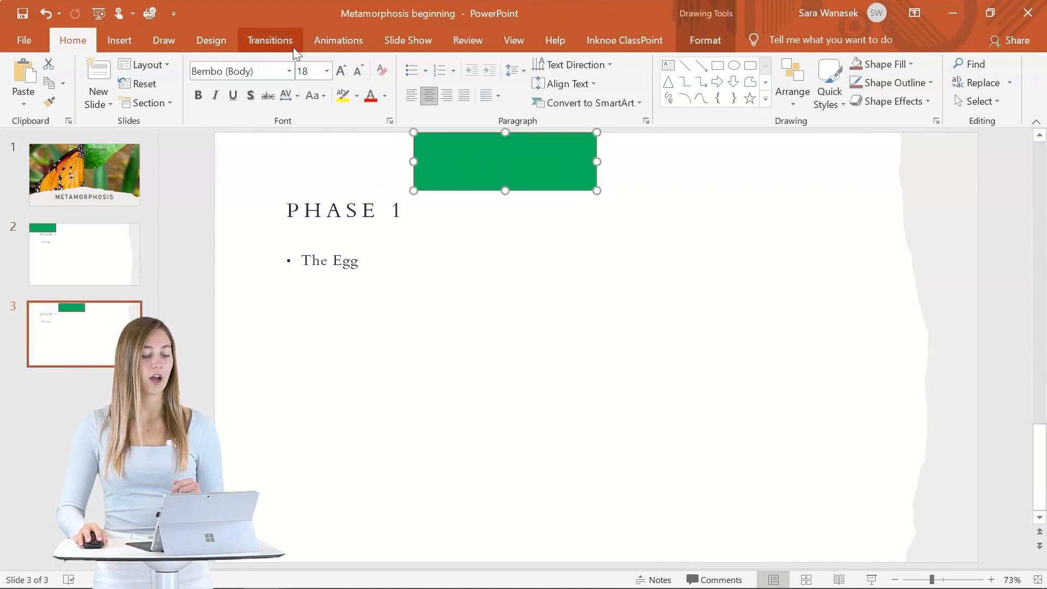
Apply the Morph transition to slide 3 so the green bar slides across
{"action": "left_click", "coordinate": [278, 46]}
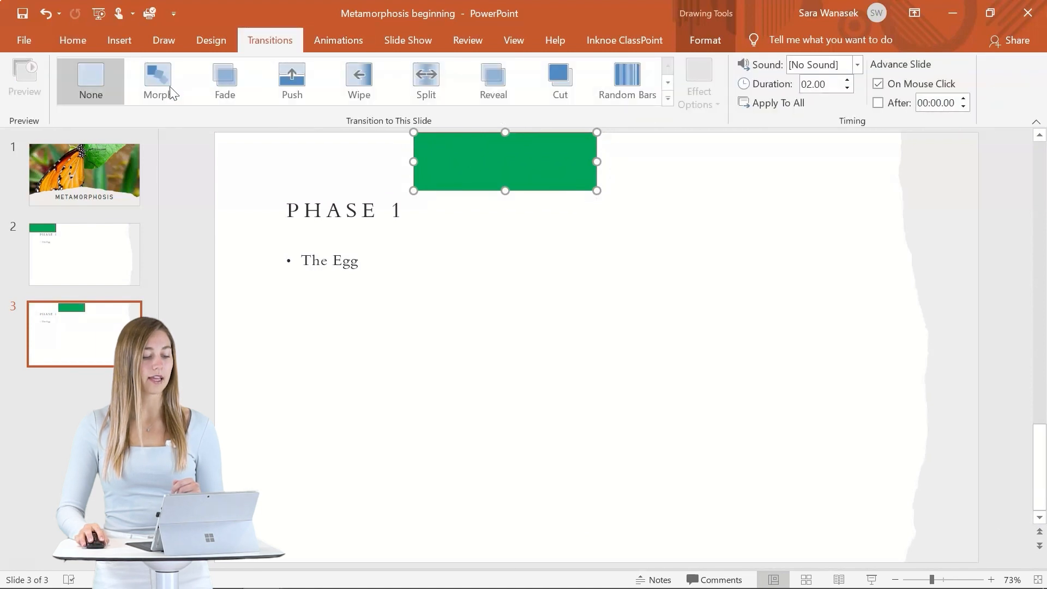
{"action": "left_click", "coordinate": [170, 93]}
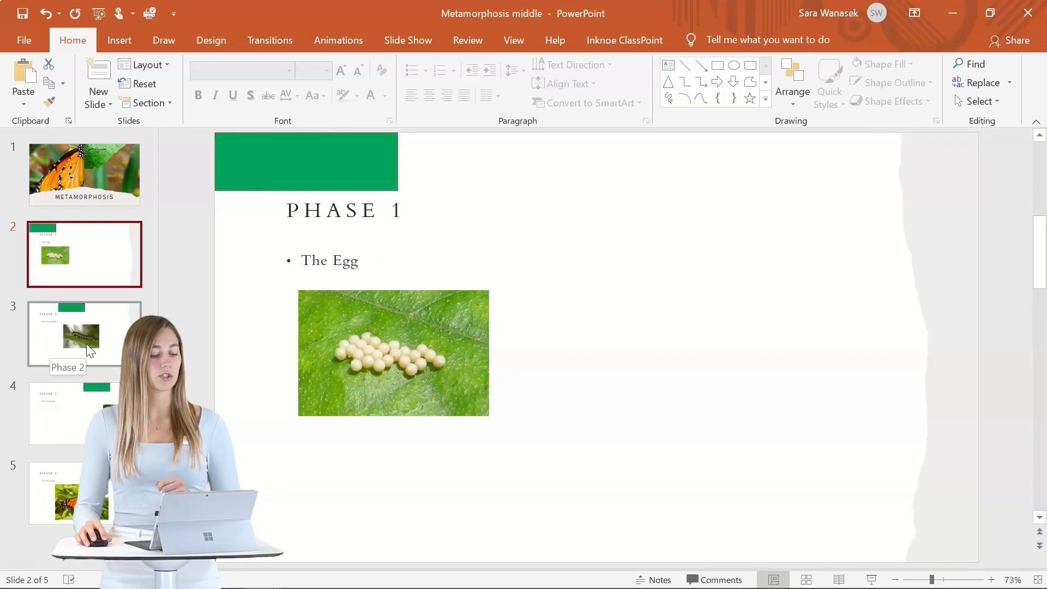
Select the caterpillar picture on the Phase 2 slide and apply the Morph transition
{"action": "left_click", "coordinate": [89, 351]}
{"action": "left_click", "coordinate": [524, 354]}
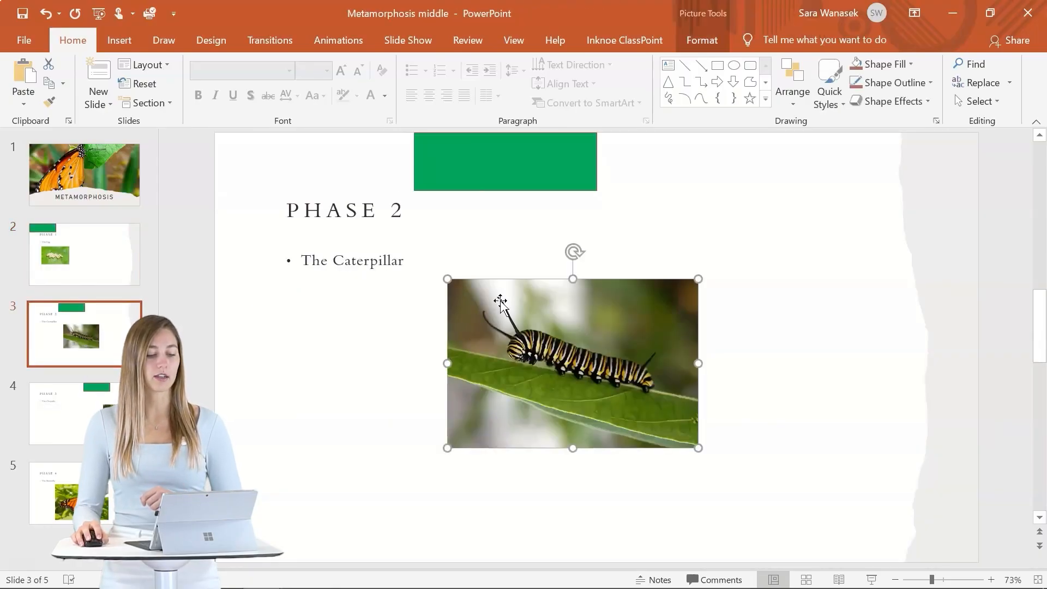
{"action": "left_click", "coordinate": [278, 42]}
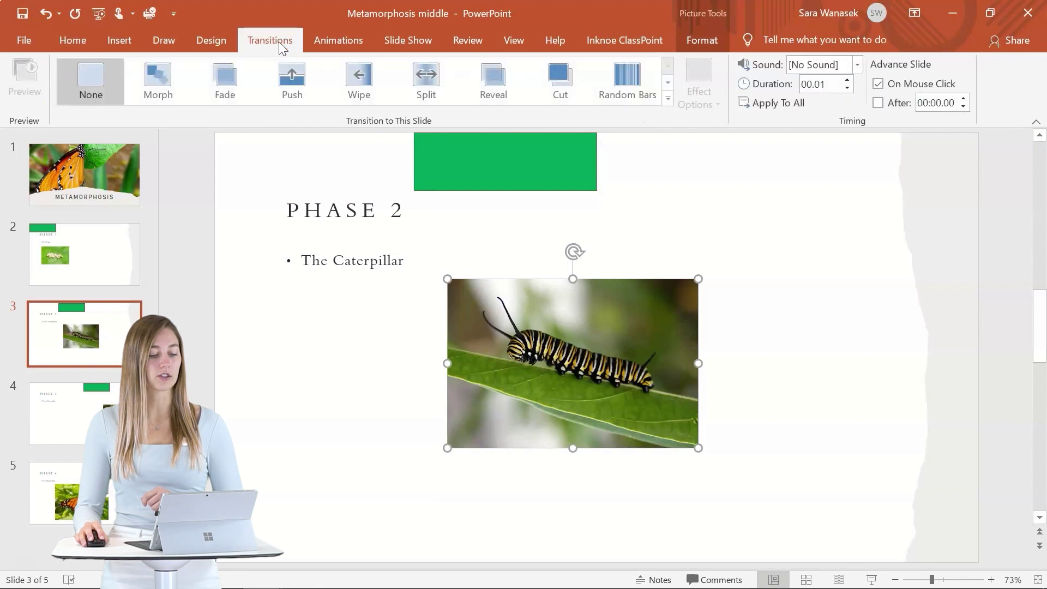
{"action": "left_click", "coordinate": [169, 87]}
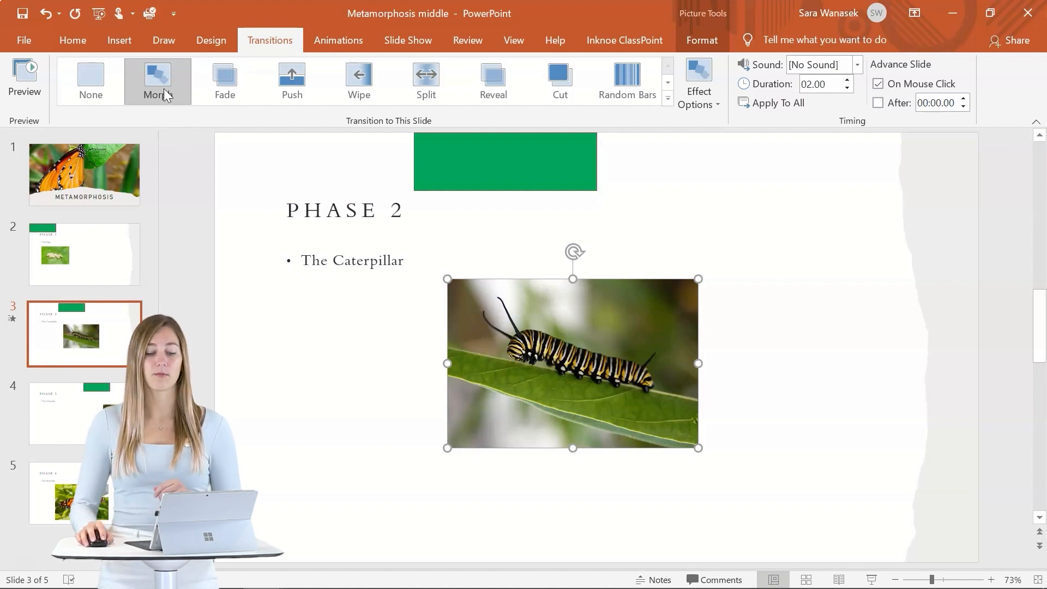
In the Selection Pane, rename the caterpillar picture img2 to '!!img'
{"action": "left_click", "coordinate": [711, 39]}
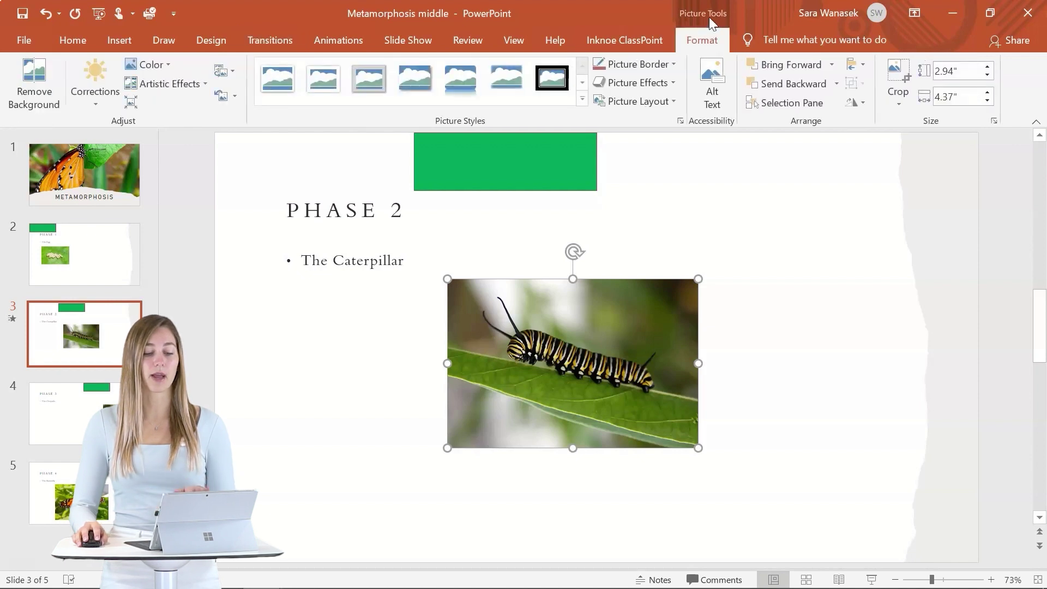
{"action": "left_click", "coordinate": [785, 102]}
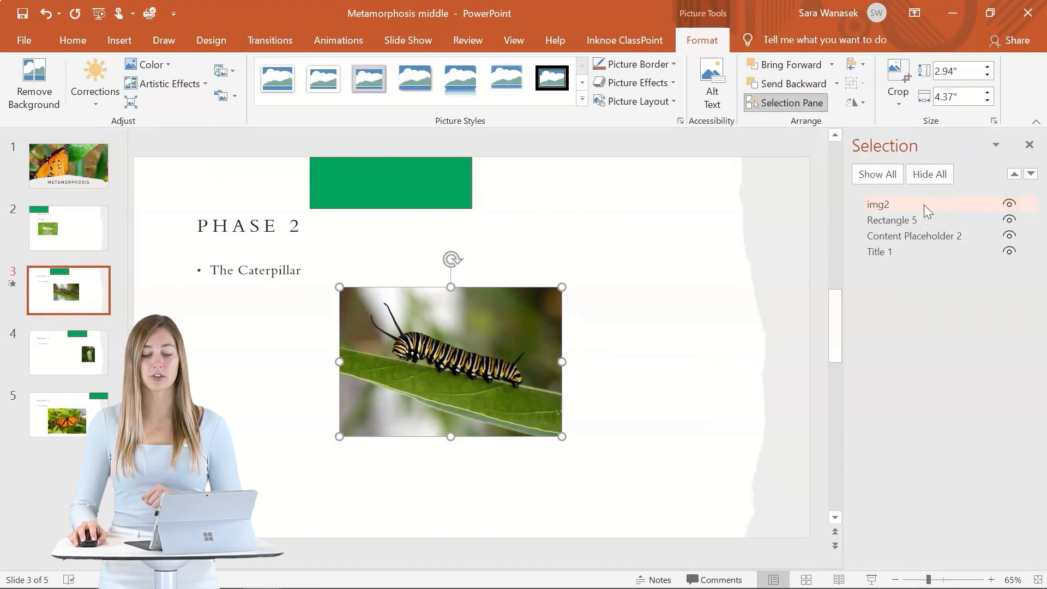
{"action": "double_click", "coordinate": [884, 206]}
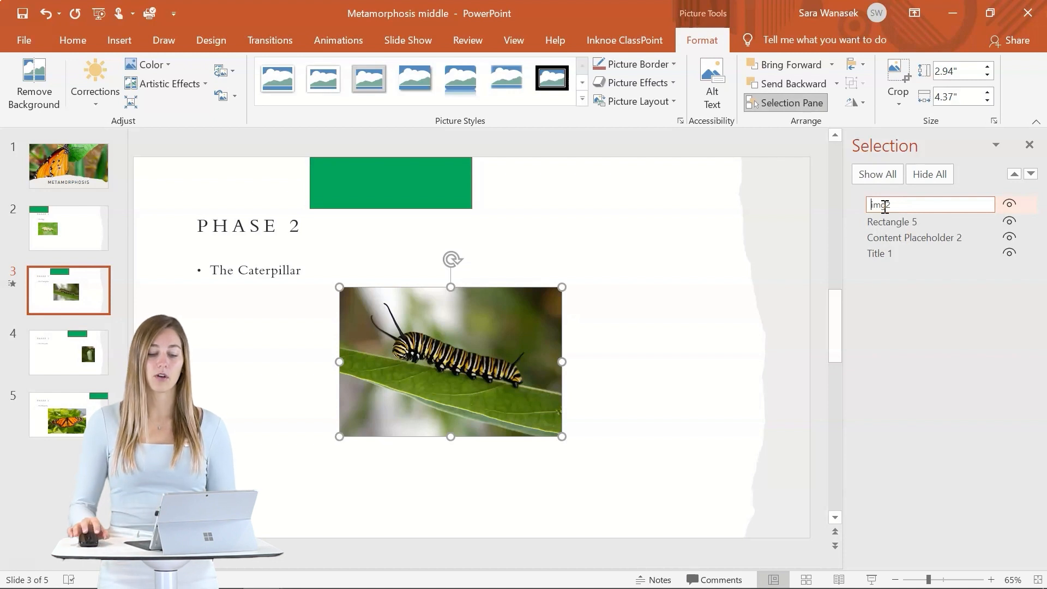
{"action": "type", "text": "!!"}
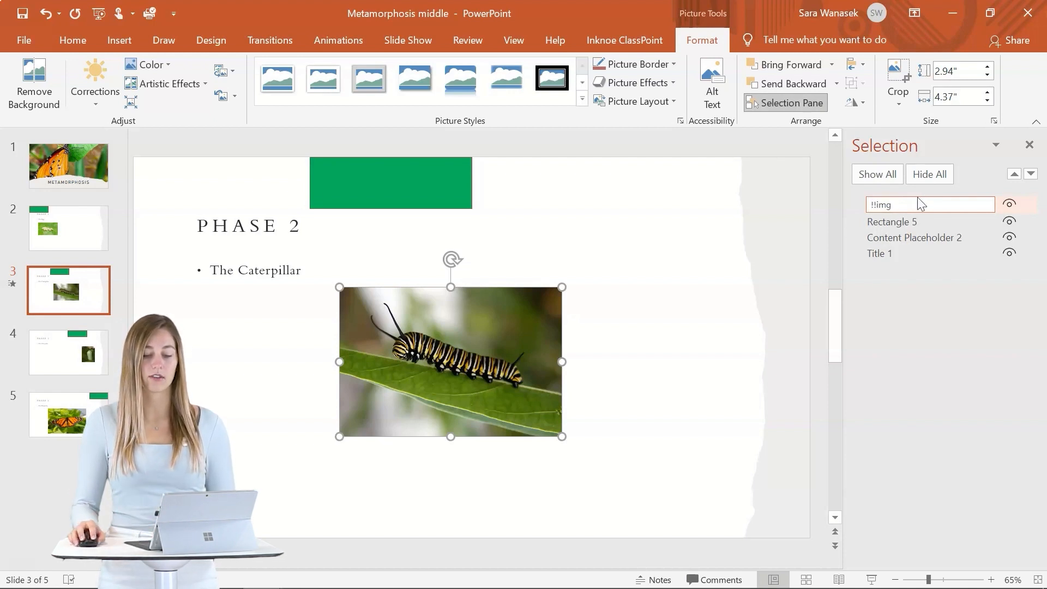
{"action": "left_click", "coordinate": [807, 226]}
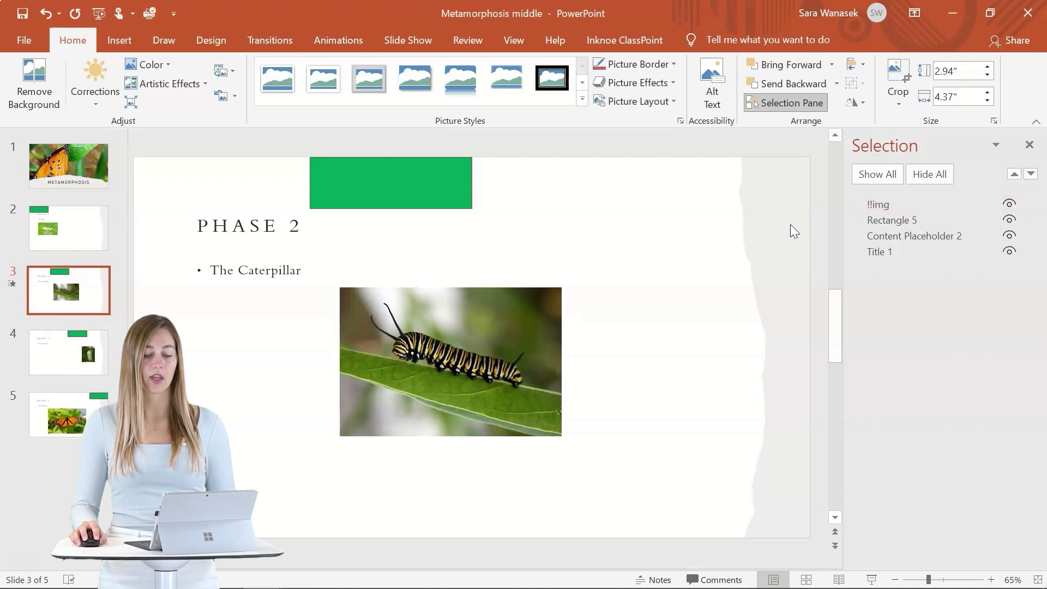
Rename the egg picture on the Phase 1 slide to '!!img' as well
{"action": "left_click", "coordinate": [96, 235]}
{"action": "left_click", "coordinate": [305, 356]}
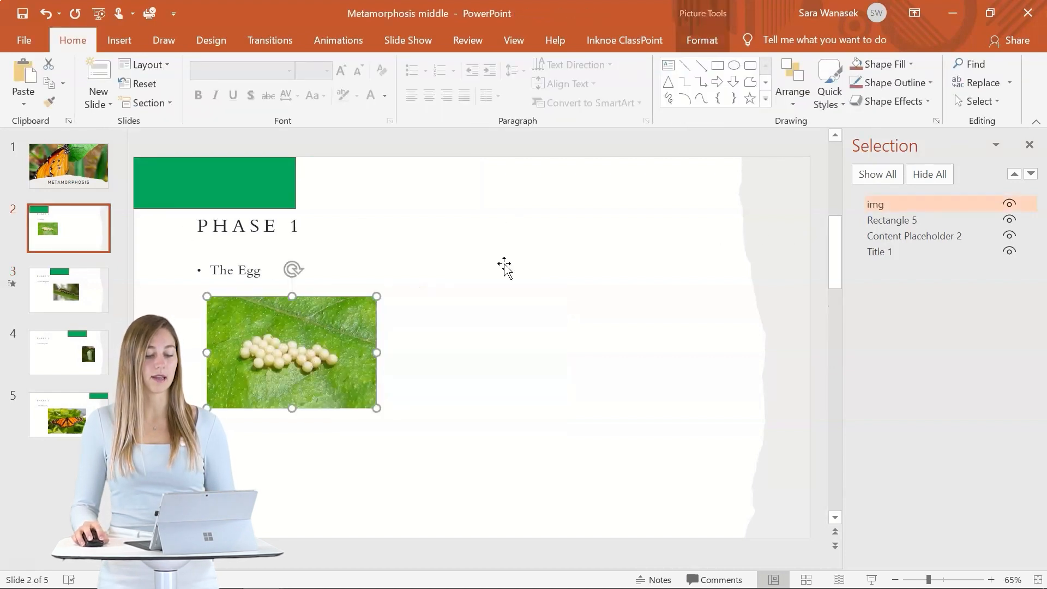
{"action": "left_click", "coordinate": [913, 204]}
{"action": "type", "text": "!!"}
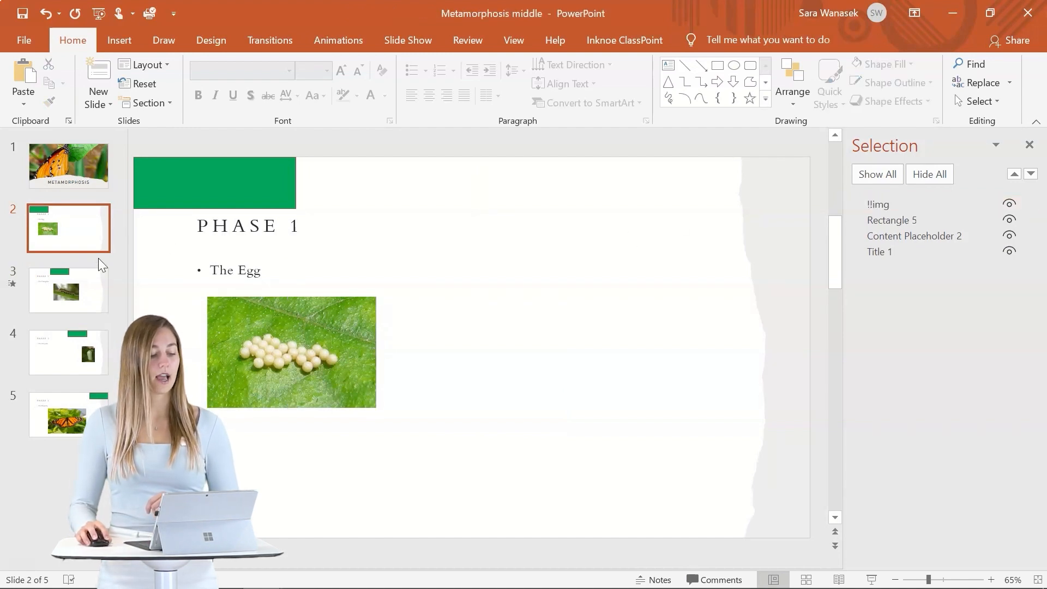
Preview the Morph transition on the Phase 2 caterpillar slide
{"action": "left_click", "coordinate": [89, 297]}
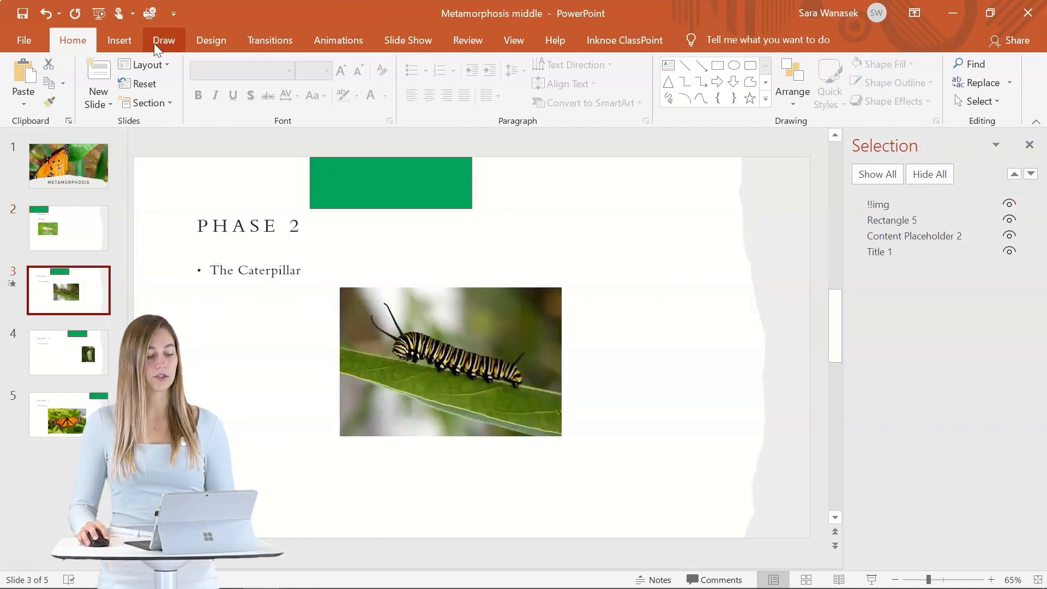
{"action": "left_click", "coordinate": [252, 41]}
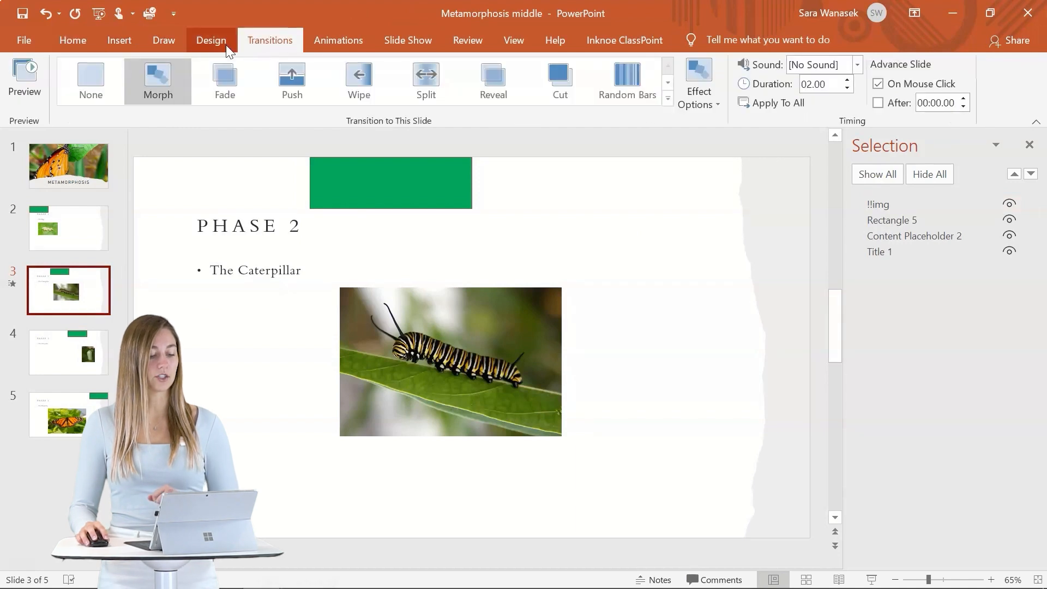
{"action": "left_click", "coordinate": [163, 83]}
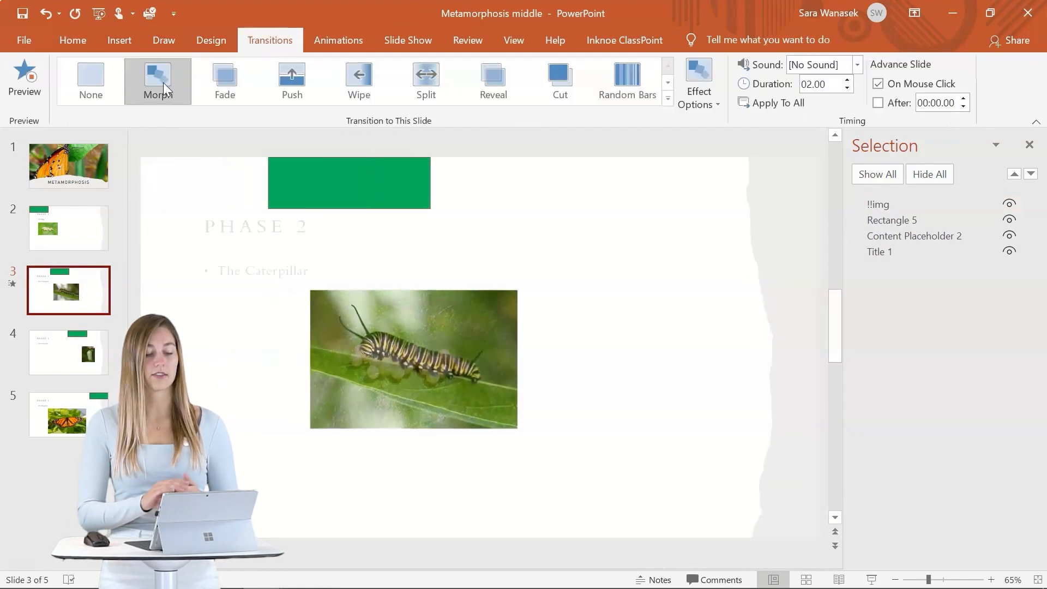